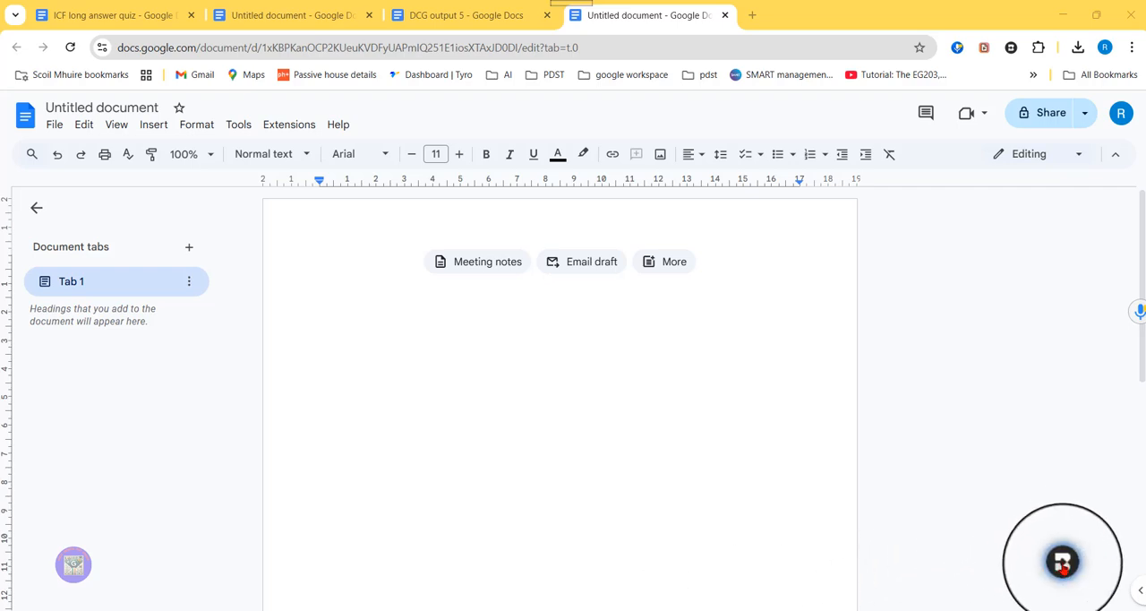
Step: Upload the Graphics PDF from the Downloads folder as a Brisk source file
click(1062, 561)
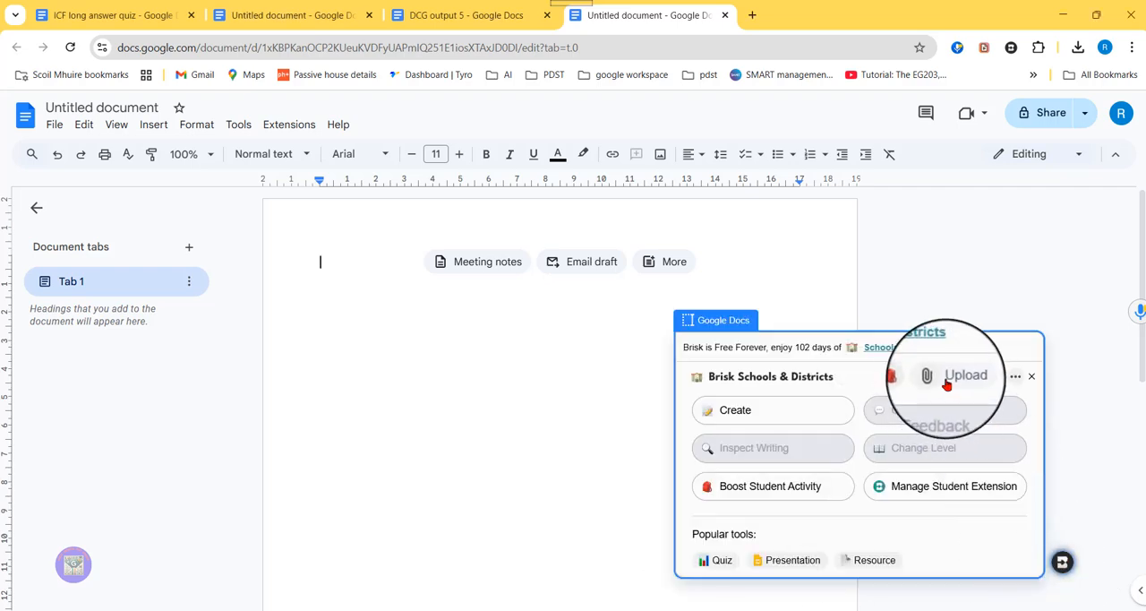
click(946, 383)
click(839, 519)
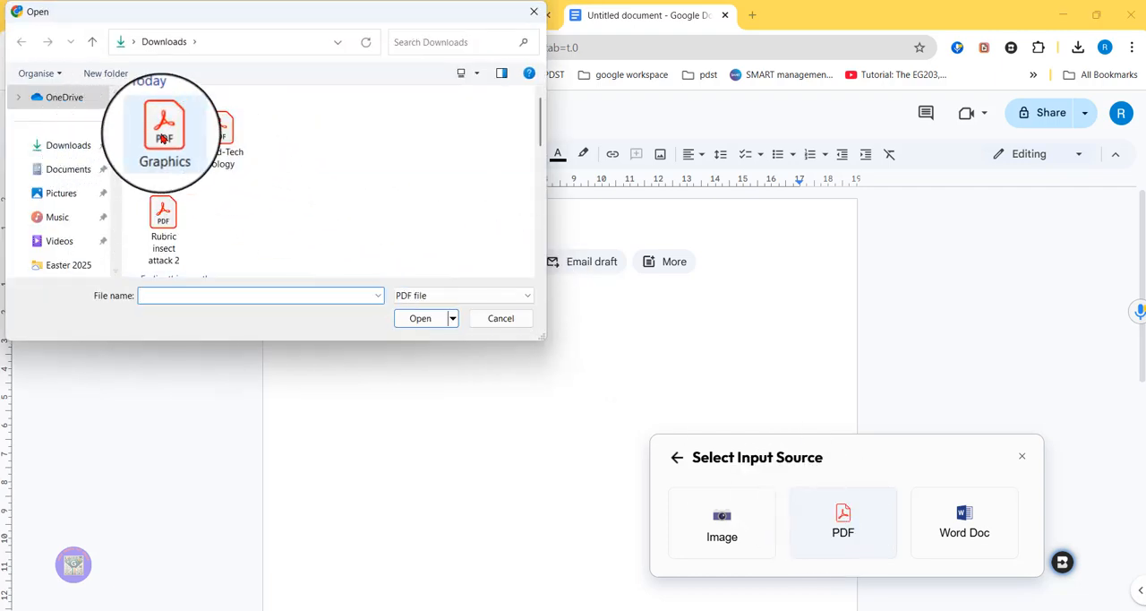
click(162, 137)
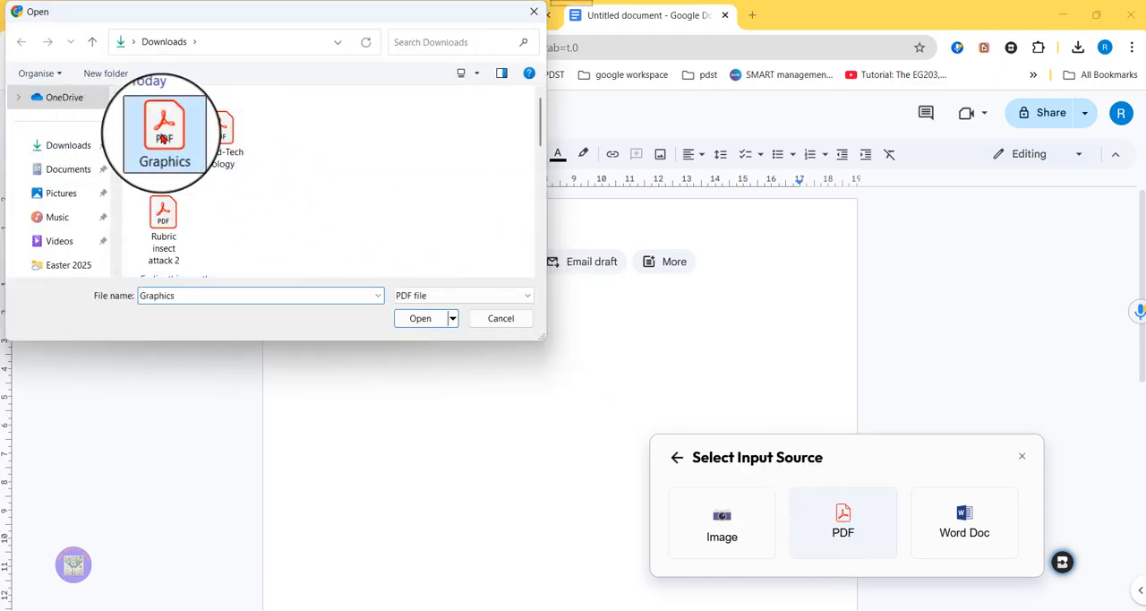
click(429, 323)
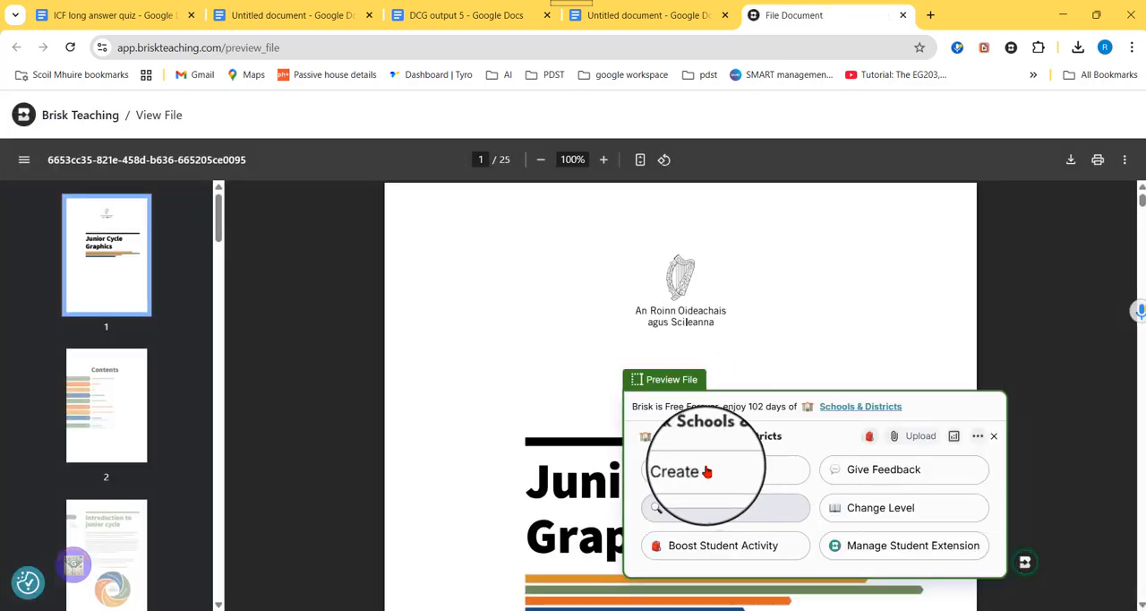
Step: Generate a three-year Junior Cycle Graphics scheme of work as a Google Doc with Create Anything, pasting the prompt on weekly classes, CBAs and learning objectives
click(706, 471)
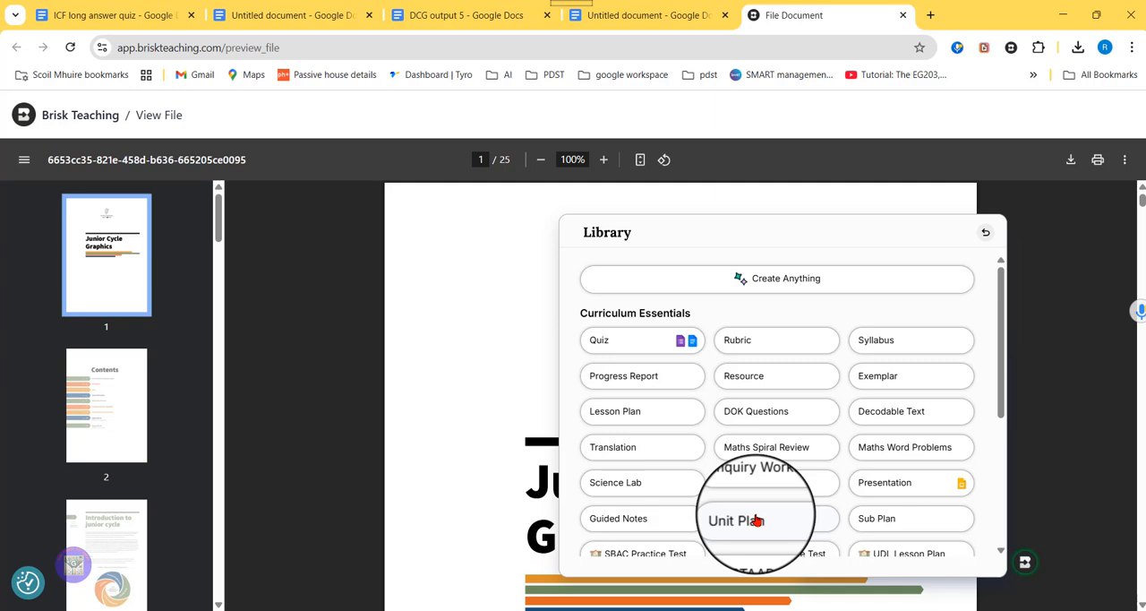
click(767, 287)
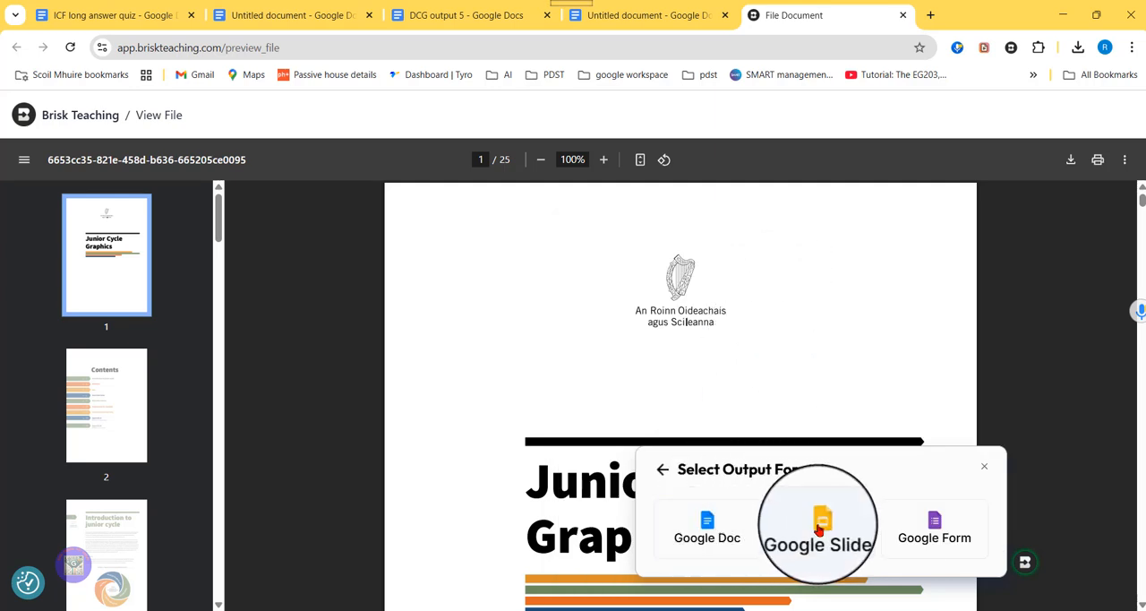
click(704, 535)
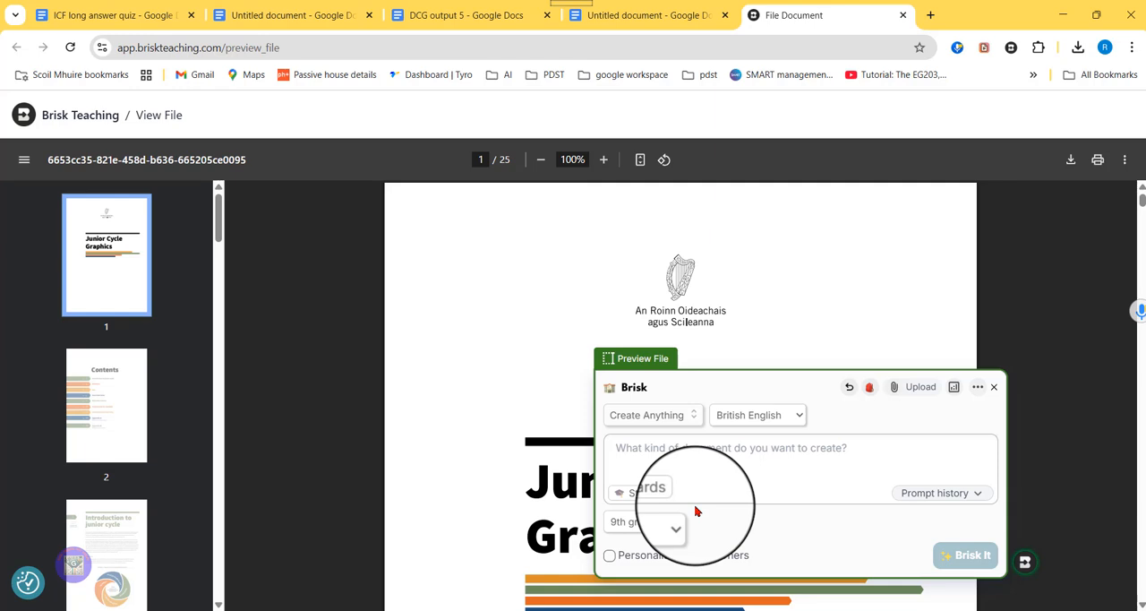
key(ctrl+v)
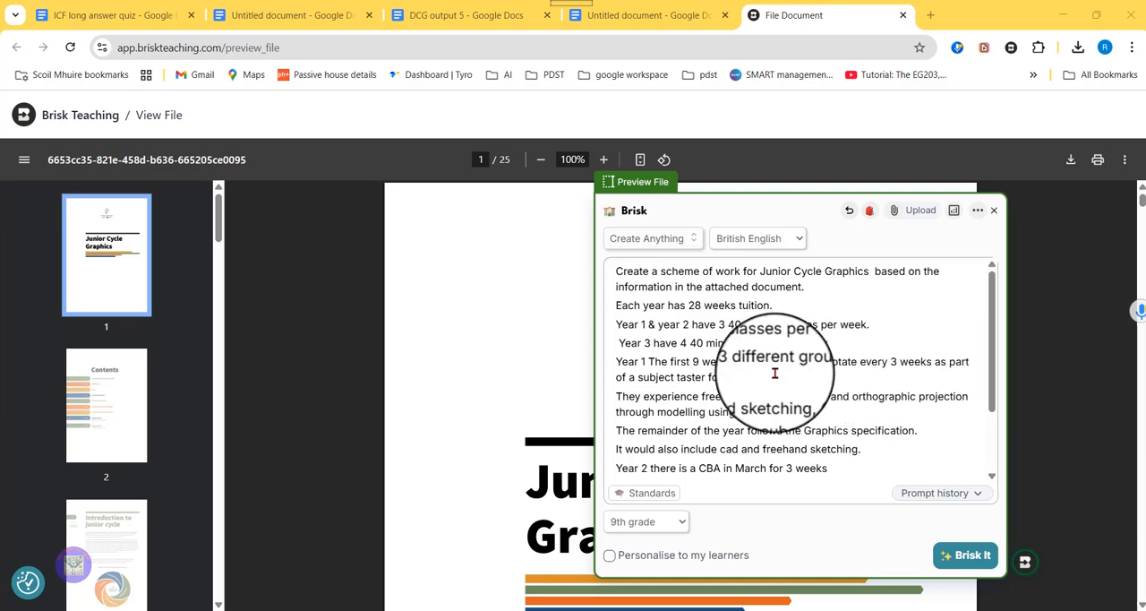
scroll(797, 405, down, 3)
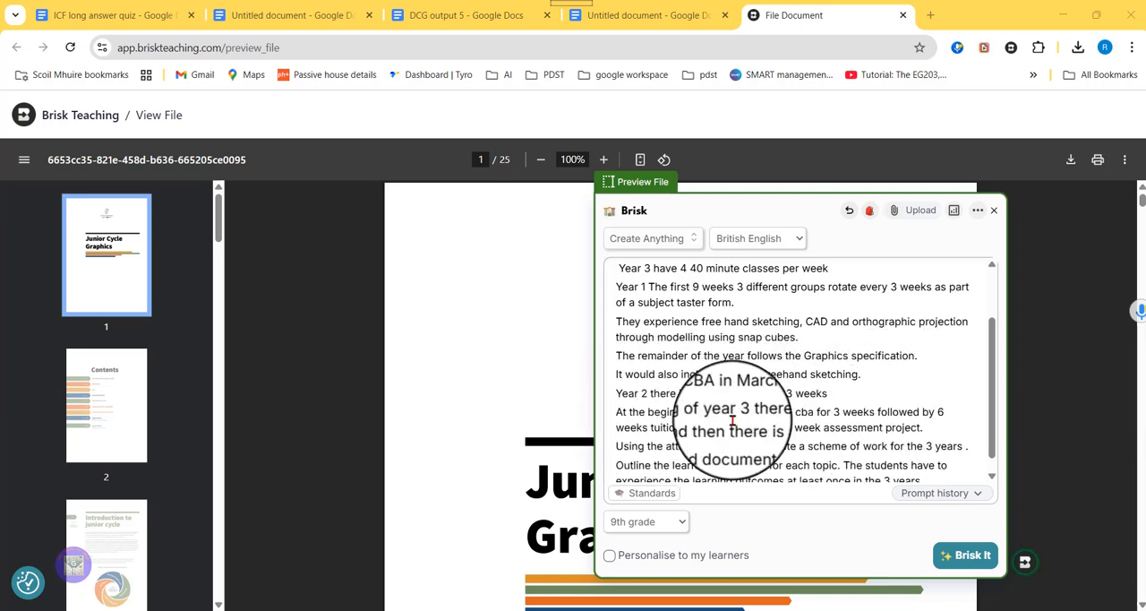
scroll(729, 430, down, 1)
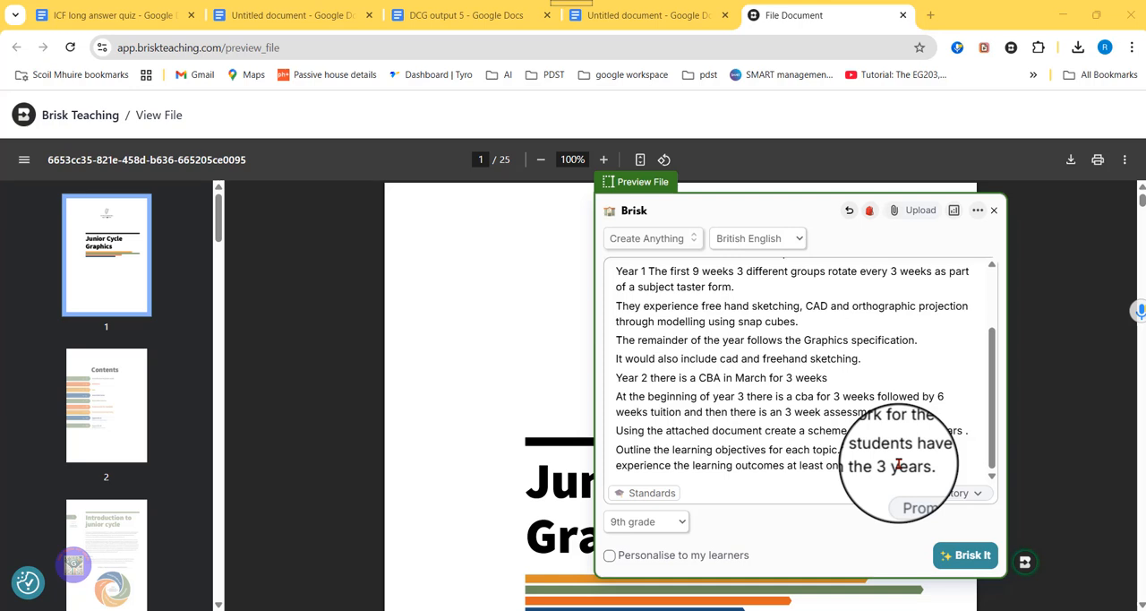
click(964, 555)
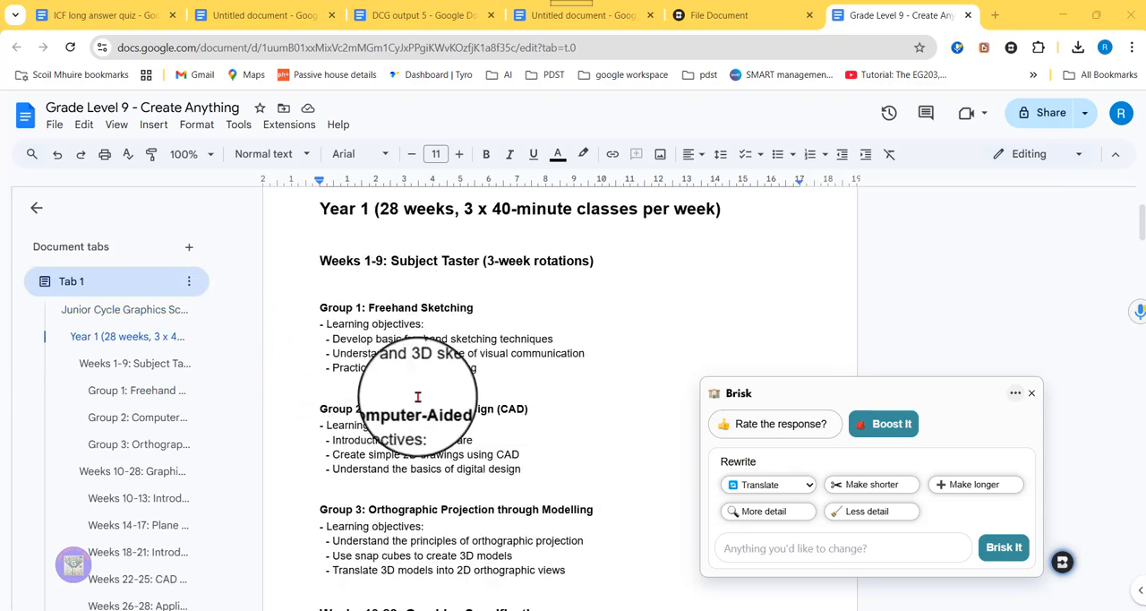
Step: Have Brisk rewrite the scheme so each group in the taster subject experiences the different activities
scroll(443, 435, down, 1)
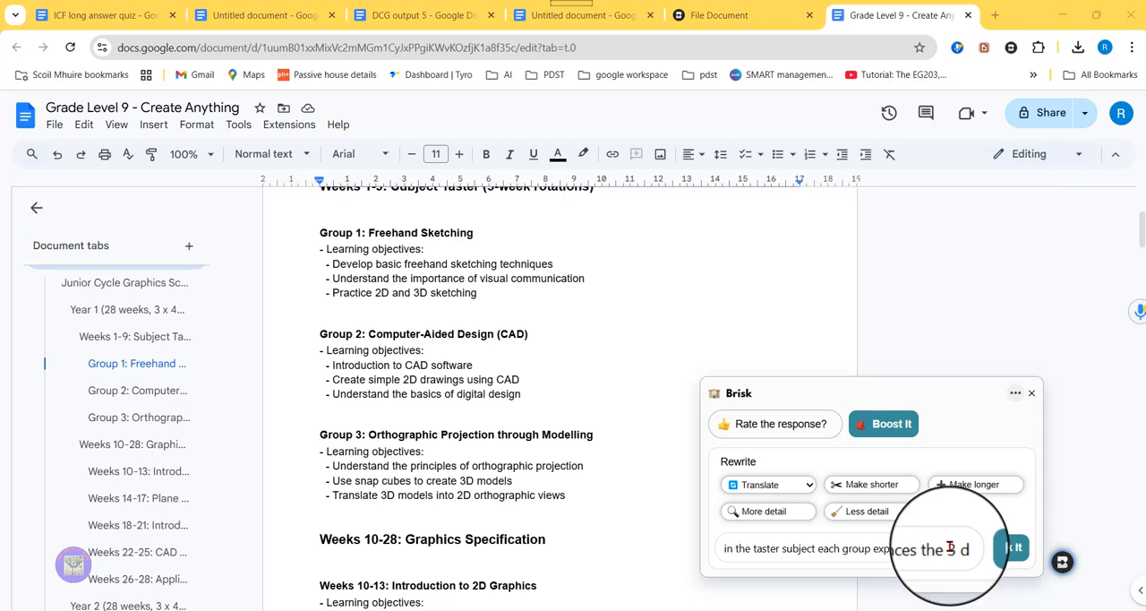
click(1001, 548)
Step: Review the rewritten Year 1 scheme, covering the Weeks 1-9 subject taster activities and the Weeks 10-28 learning objectives
scroll(475, 470, up, 5)
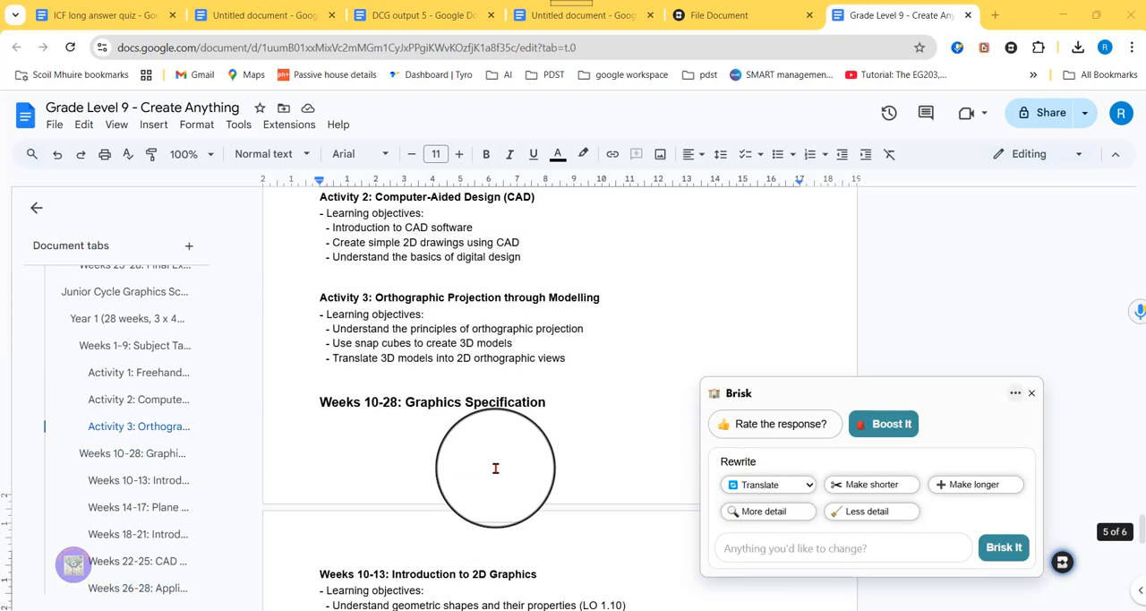
scroll(492, 459, up, 3)
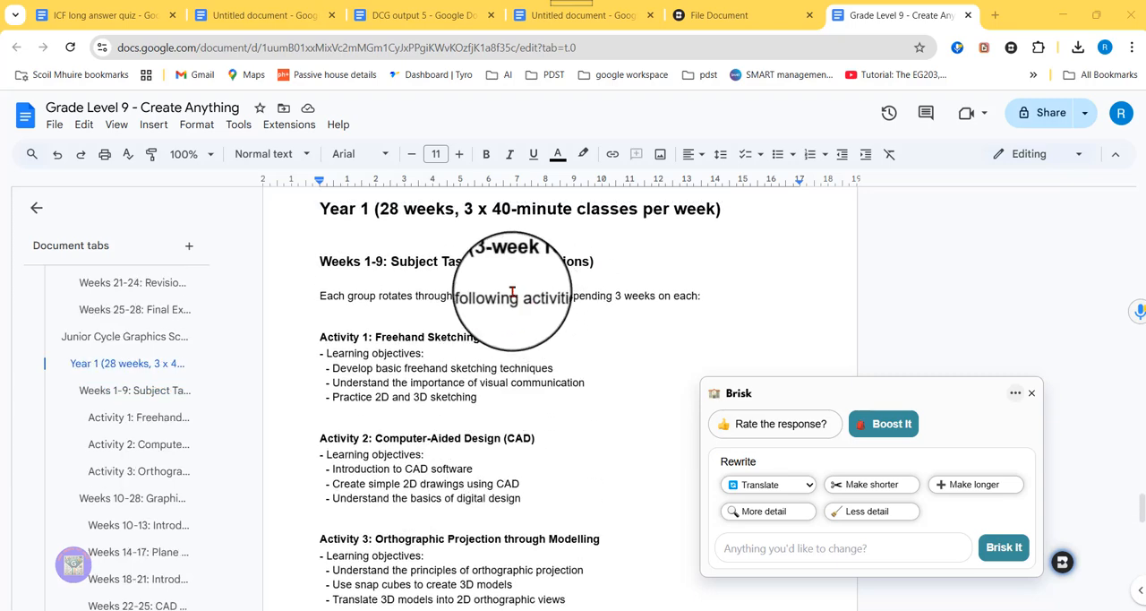
scroll(465, 336, down, 2)
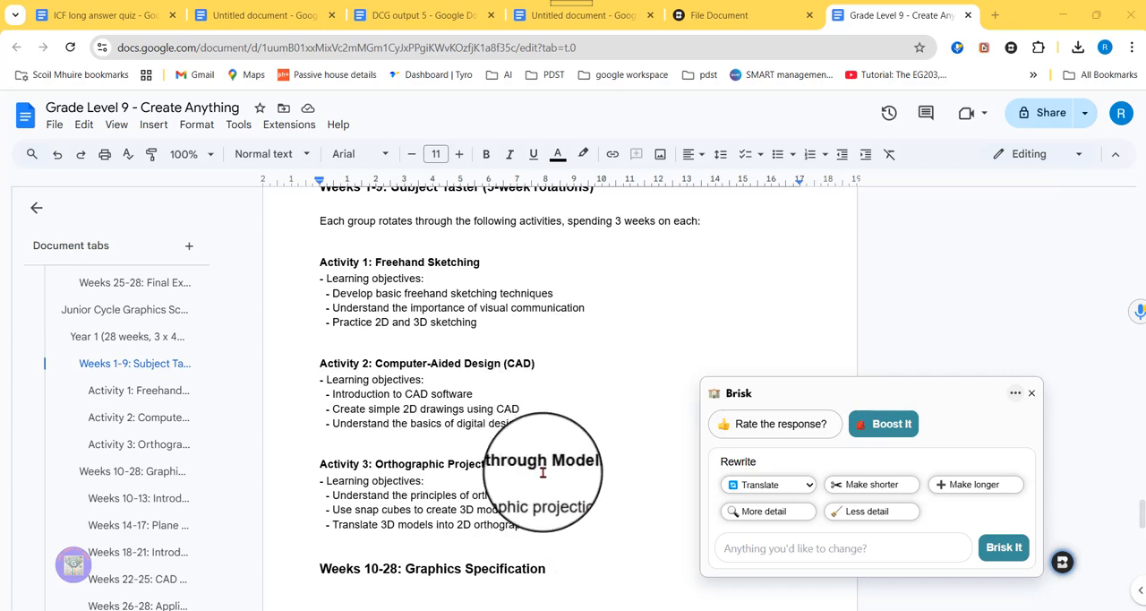
scroll(543, 472, down, 5)
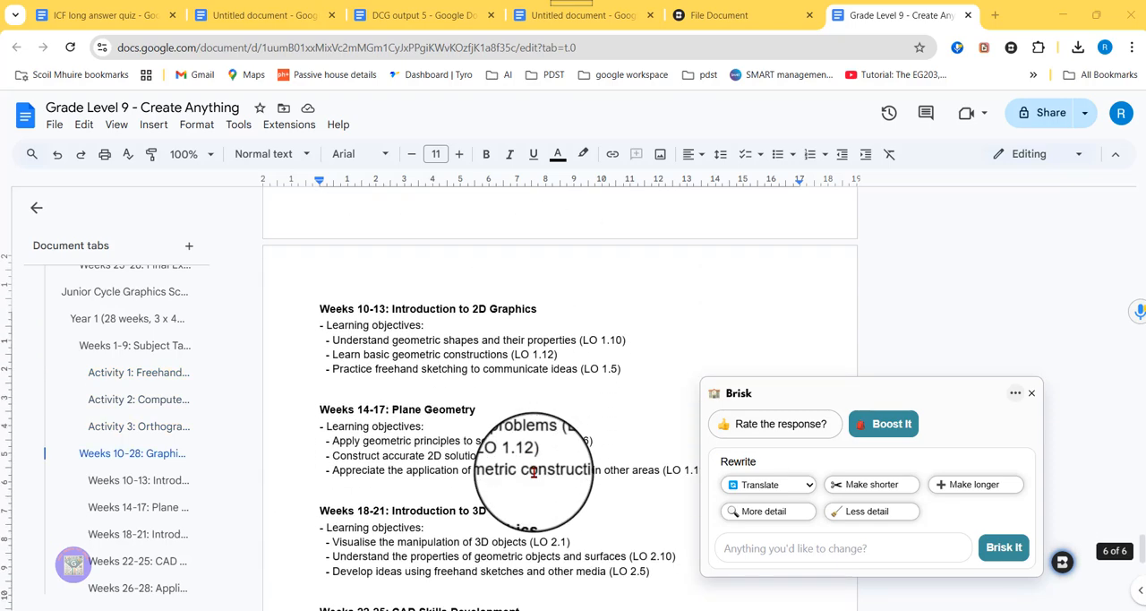
scroll(533, 472, down, 4)
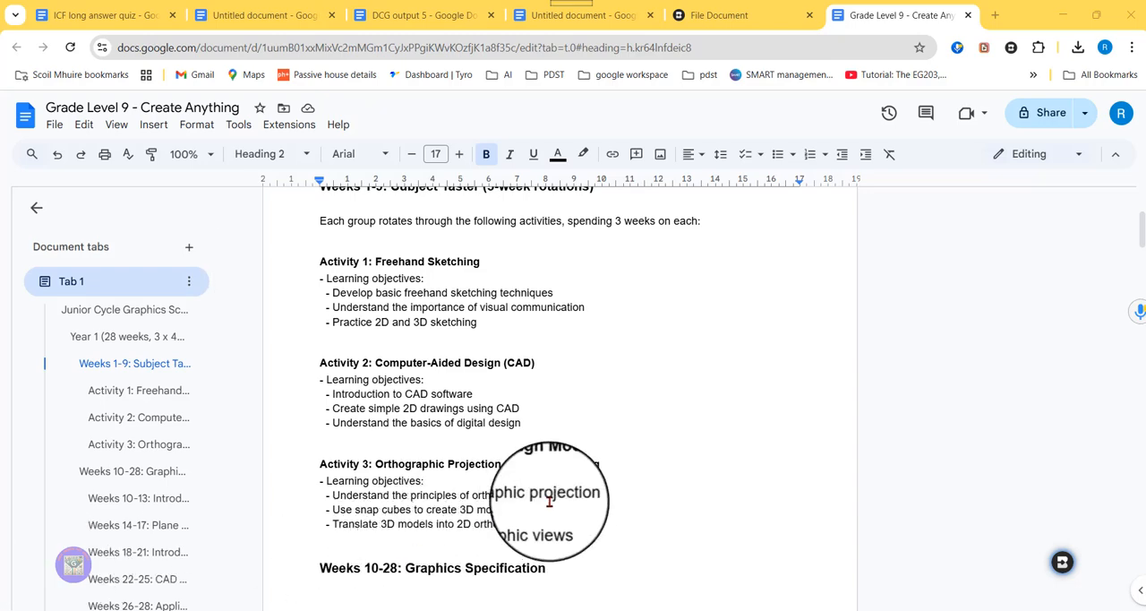
scroll(576, 478, up, 5)
scroll(565, 424, down, 5)
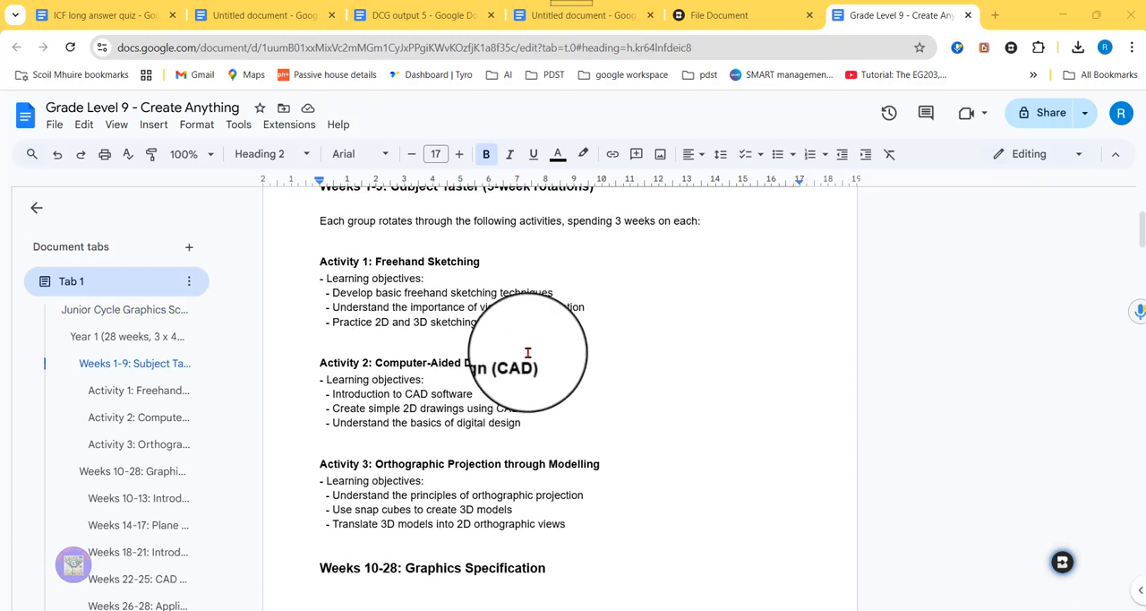
scroll(540, 395, down, 4)
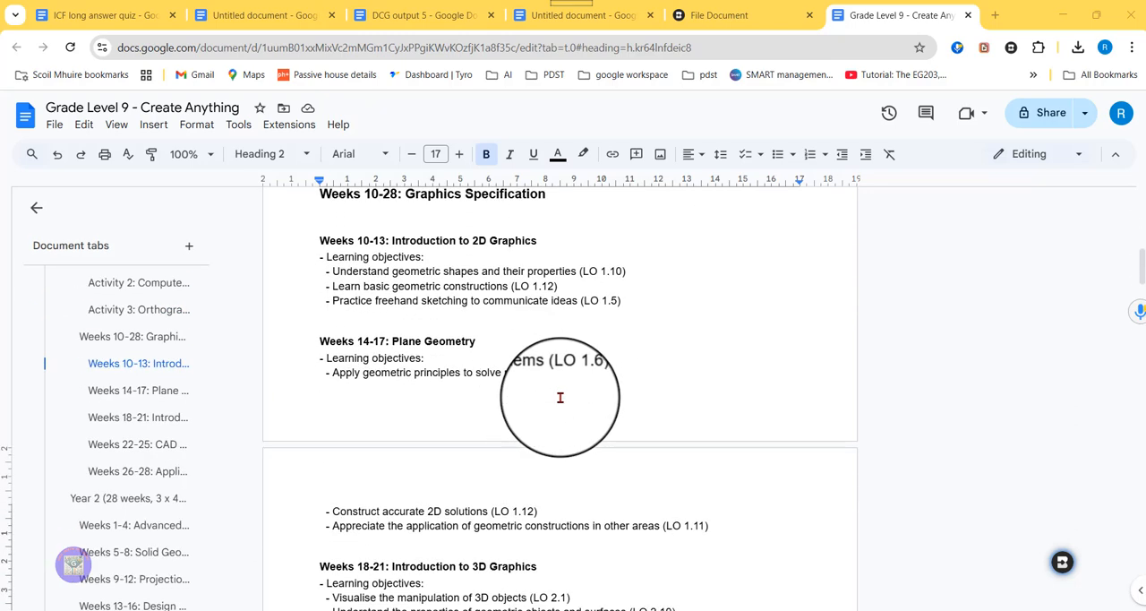
scroll(598, 371, up, 3)
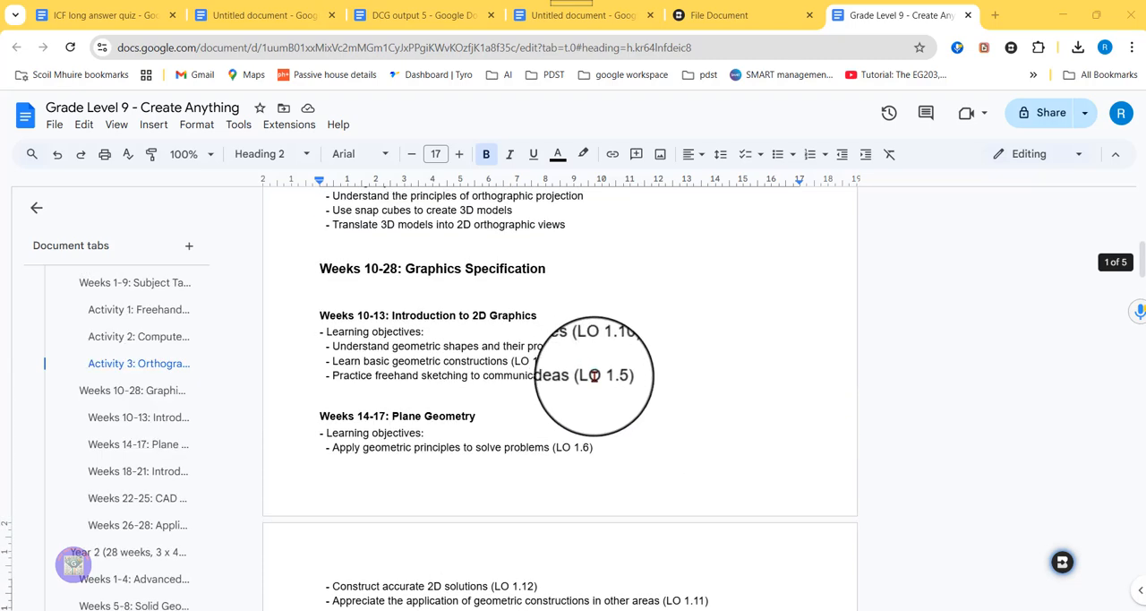
scroll(635, 380, up, 1)
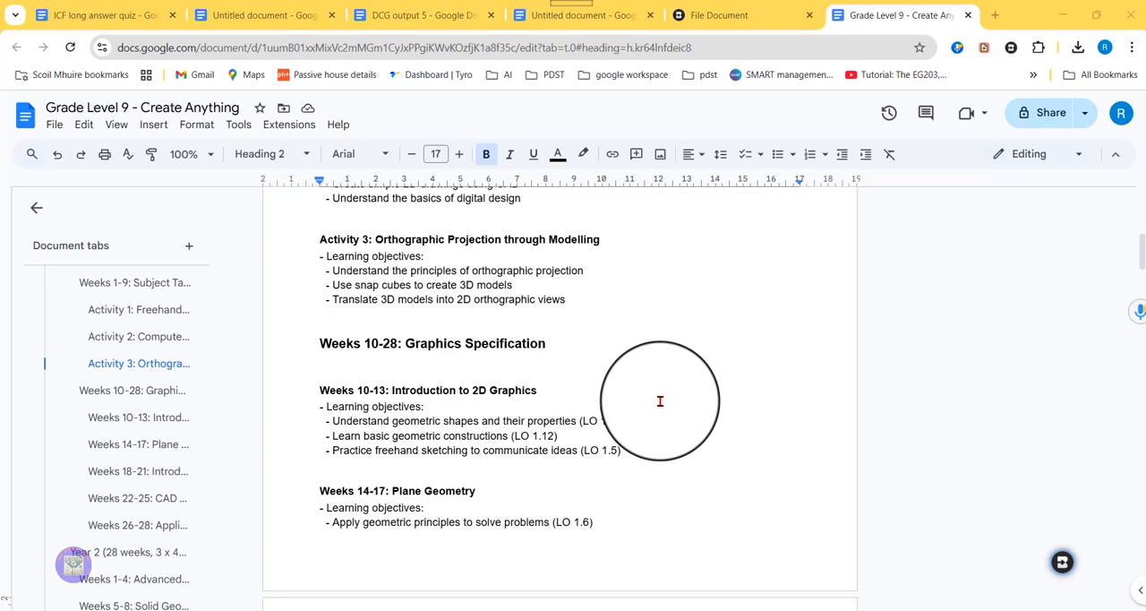
scroll(476, 376, down, 3)
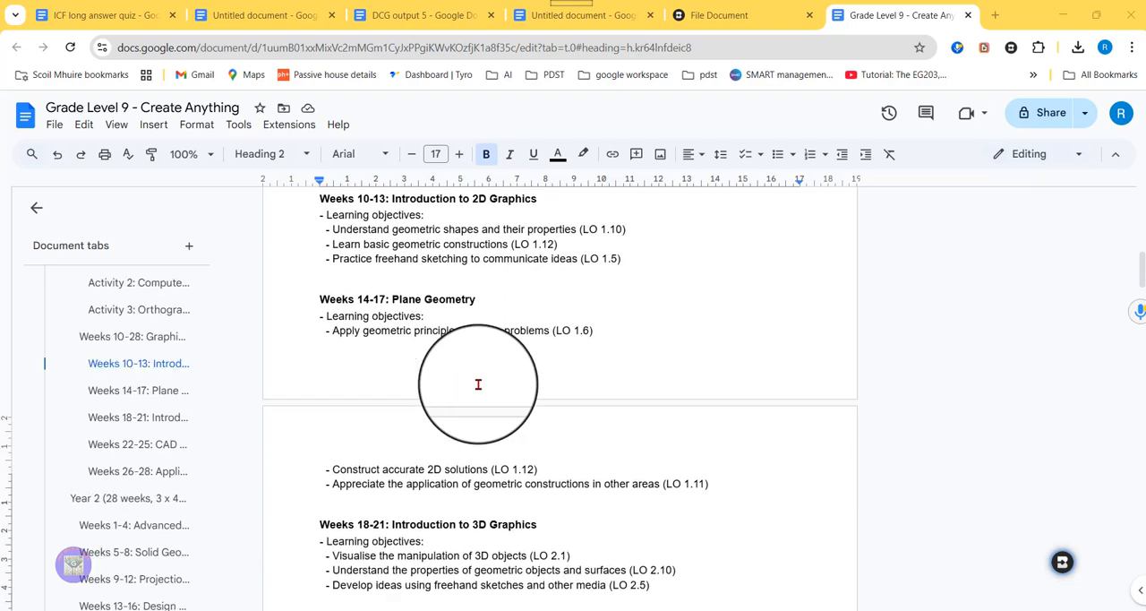
scroll(500, 385, up, 2)
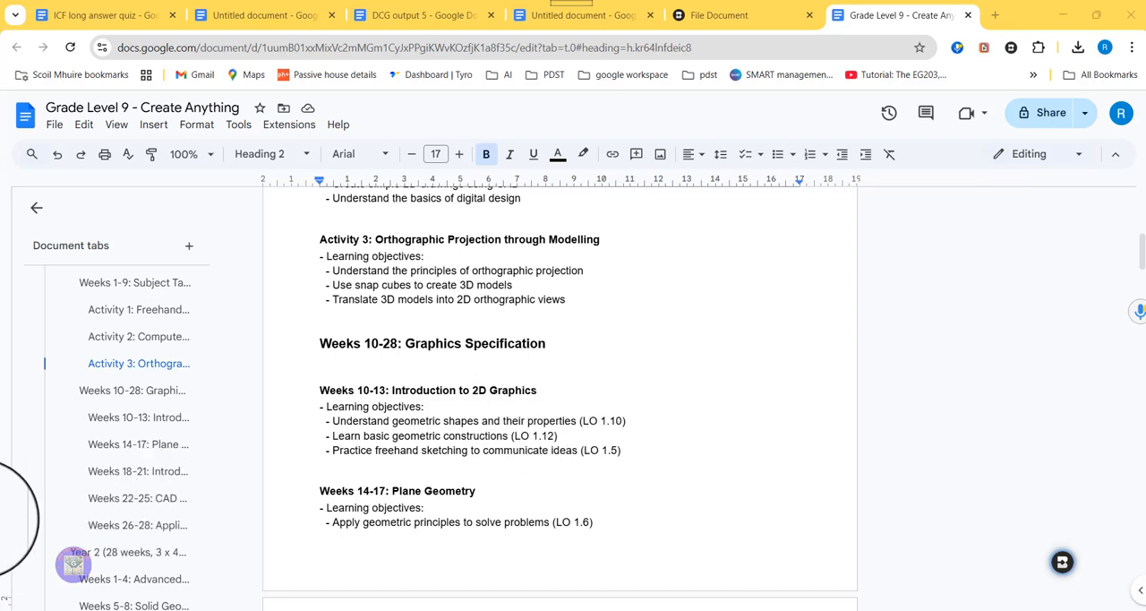
Step: Generate a 12-day, 6th year Unit Plan from the highlighted Weeks 10-13 section, covering triangles, quadrilaterals, regular polygons and the circle
click(1062, 561)
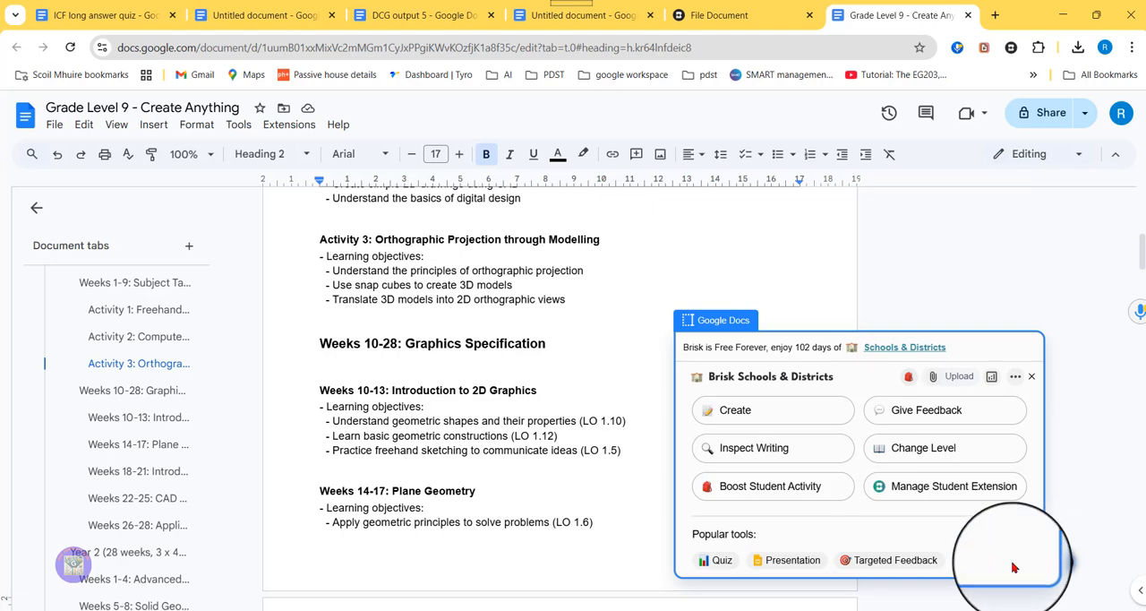
click(736, 409)
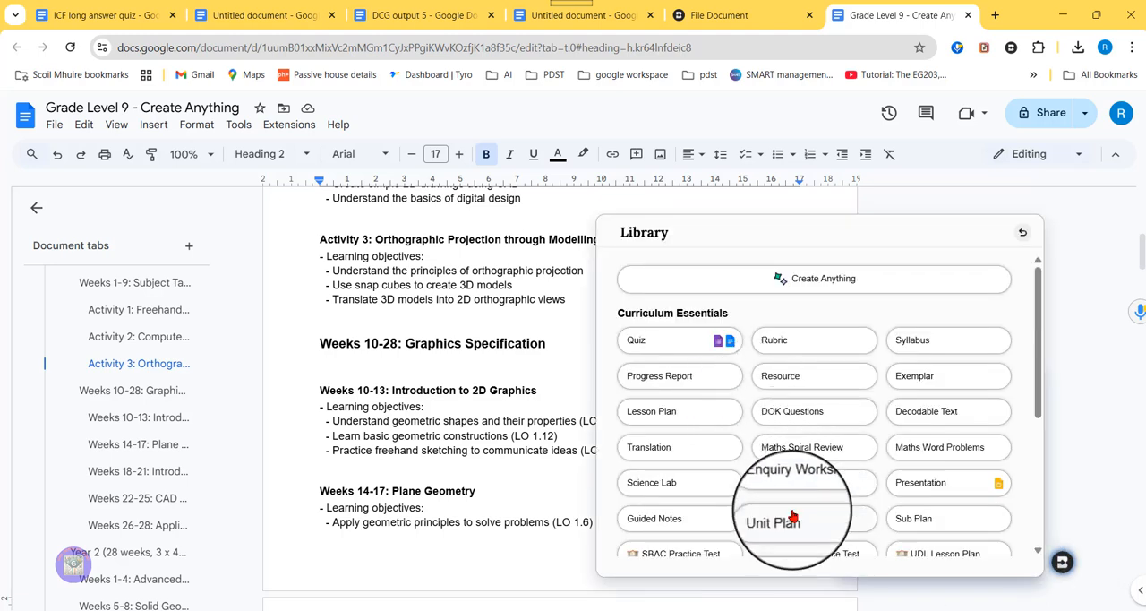
click(792, 517)
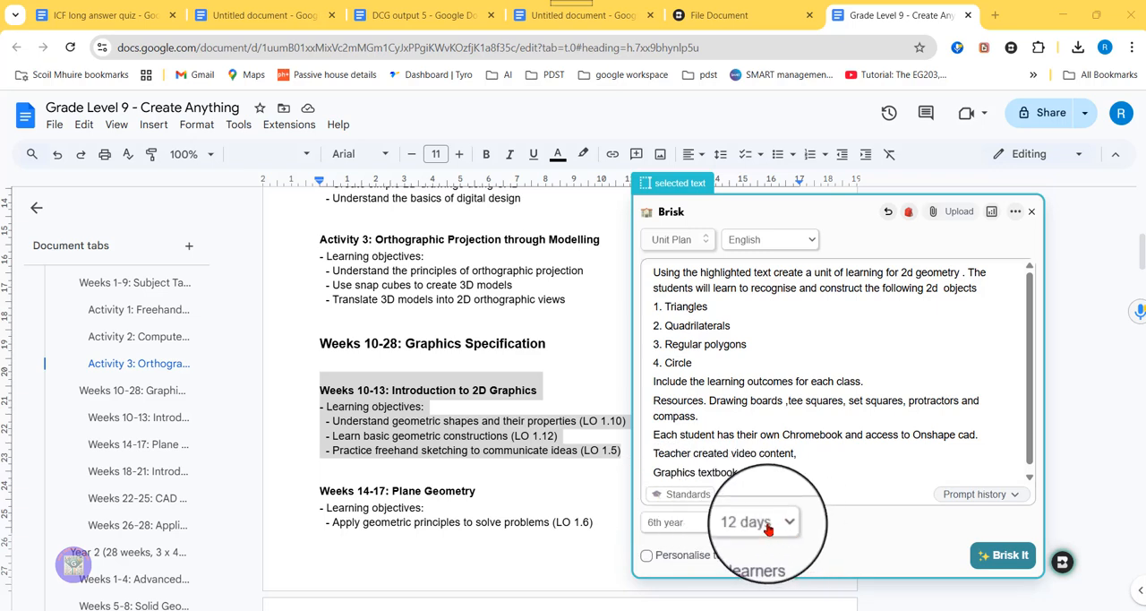
click(1000, 559)
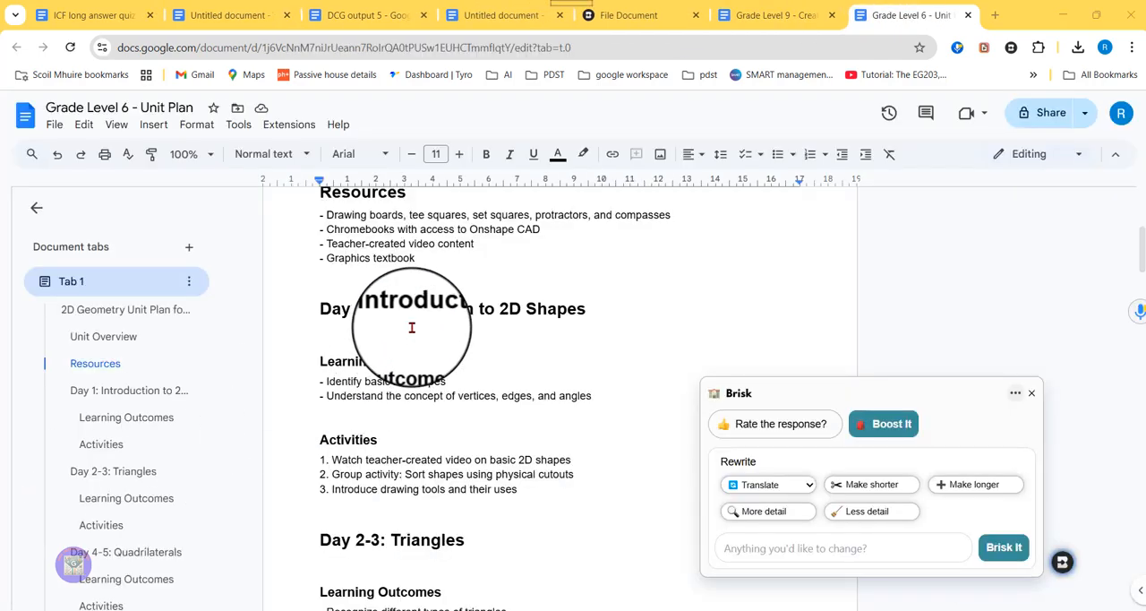
Step: Review the generated 2D geometry unit plan from the resources and Day 1 through the Day 12 assessment
scroll(449, 307, down, 3)
scroll(448, 307, down, 12)
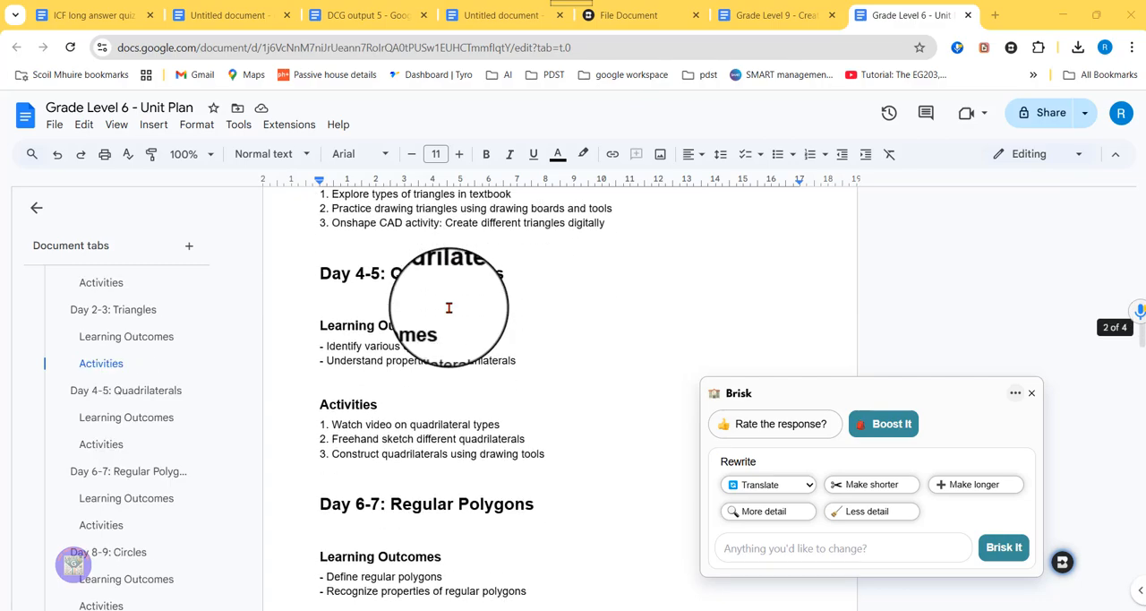
scroll(449, 307, down, 12)
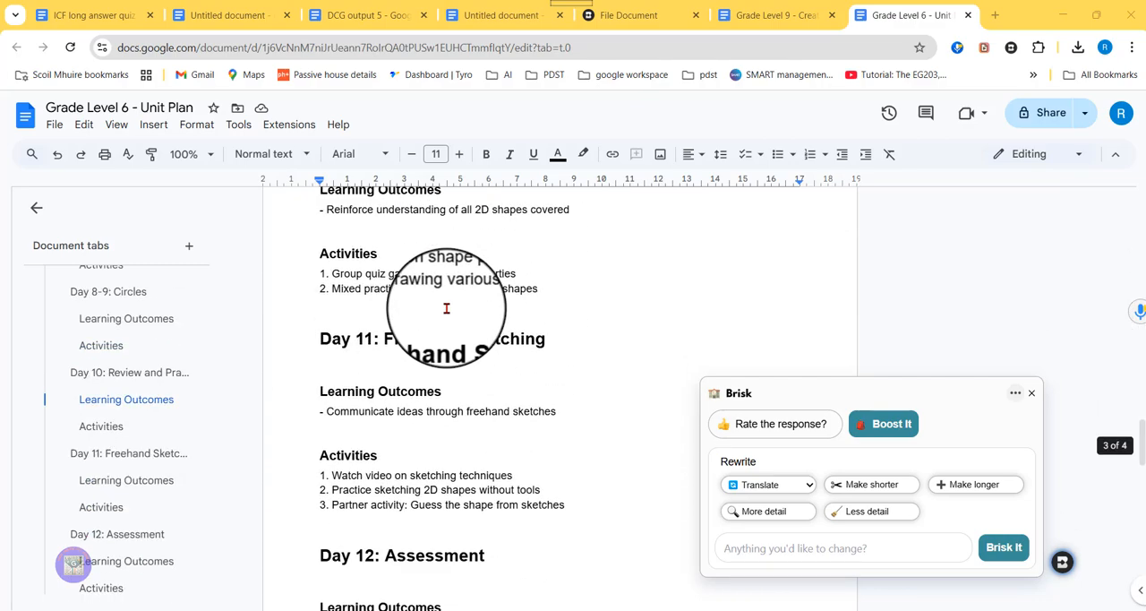
scroll(436, 350, up, 15)
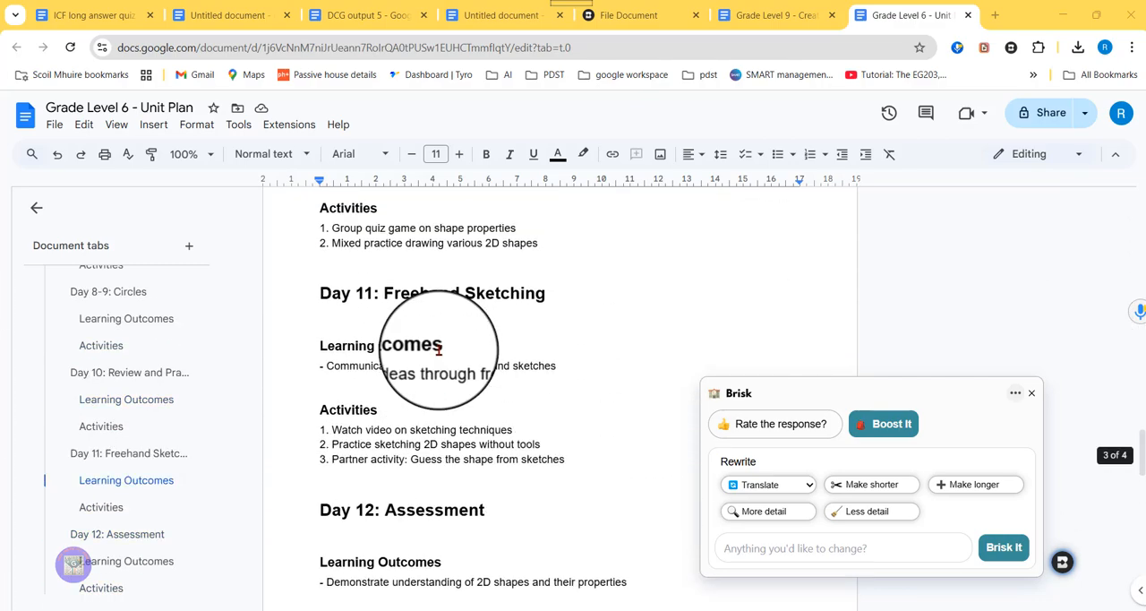
scroll(438, 350, up, 15)
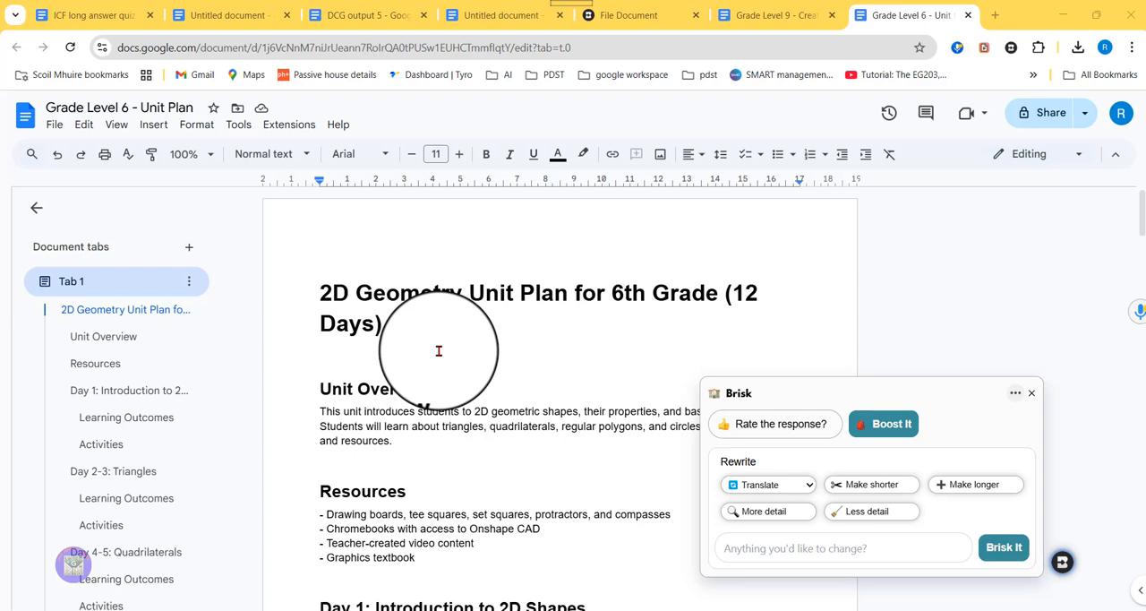
Step: Generate a 40-minute, 6th year Lesson Plan in British English from the highlighted Day 1 section, including the learning objectives
scroll(439, 350, down, 4)
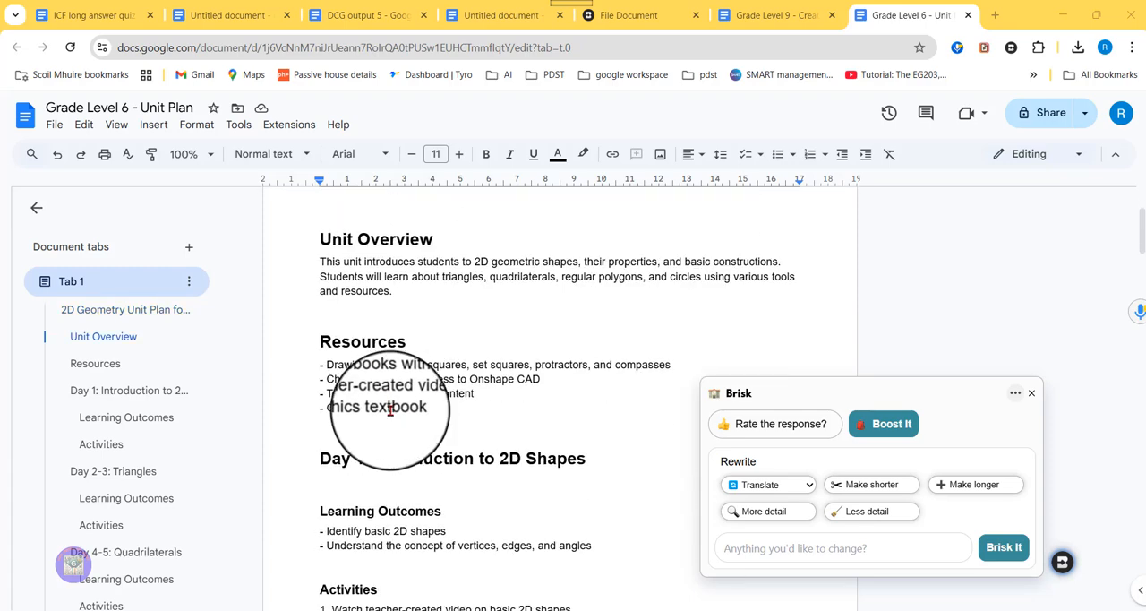
scroll(492, 362, down, 1)
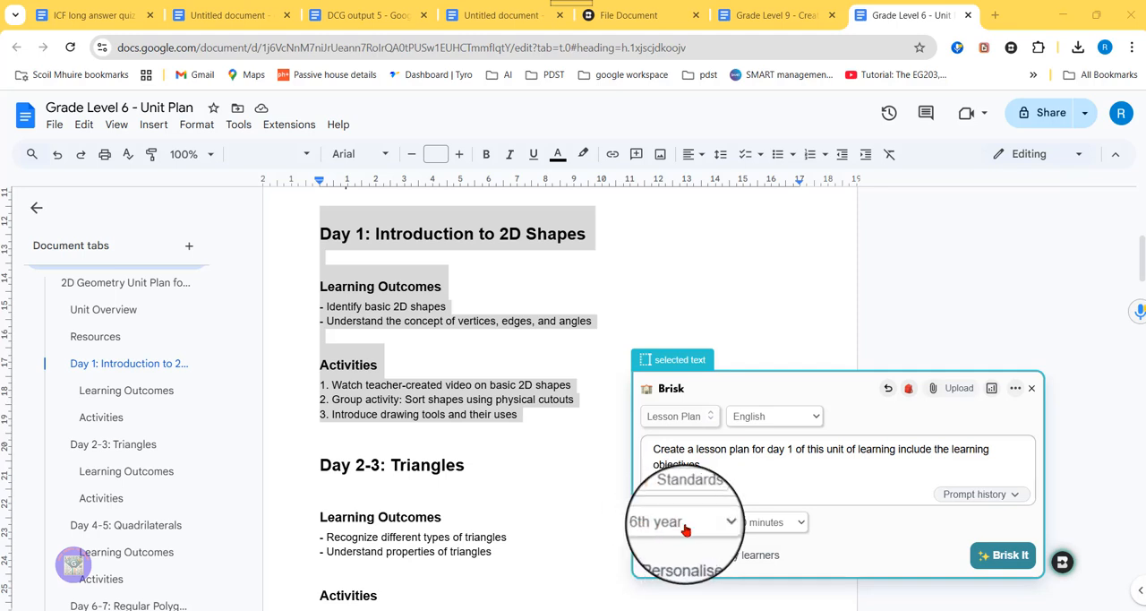
click(793, 418)
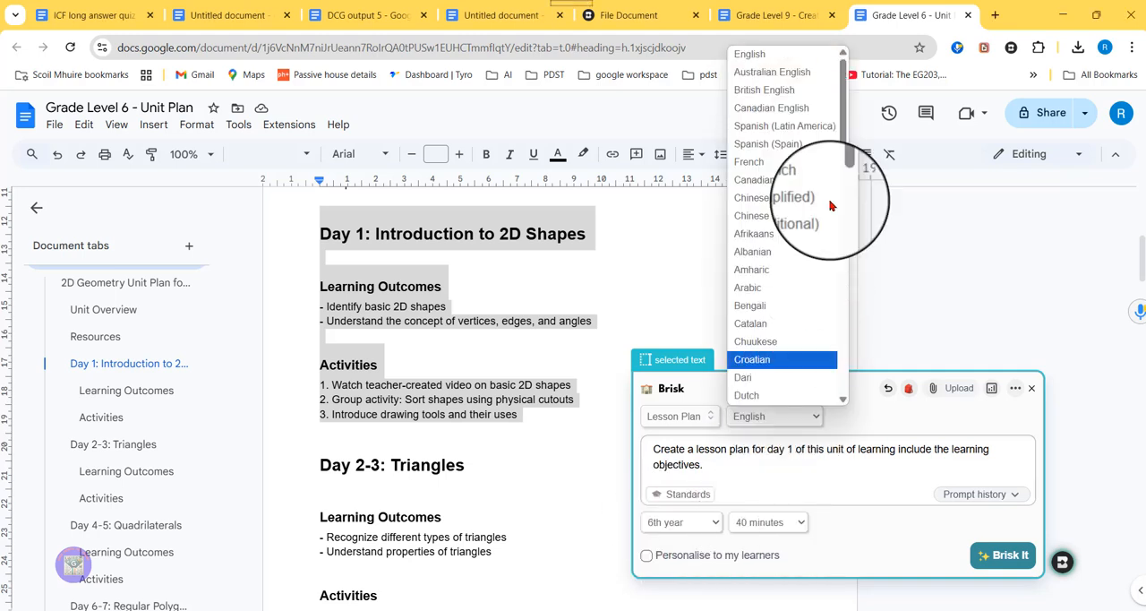
click(806, 89)
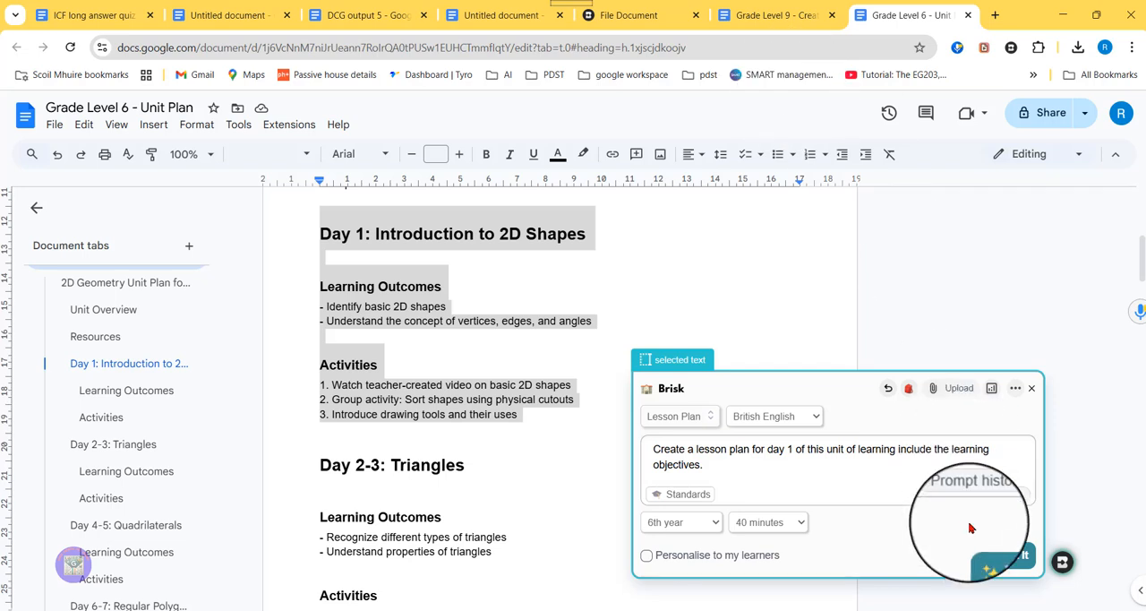
click(1000, 559)
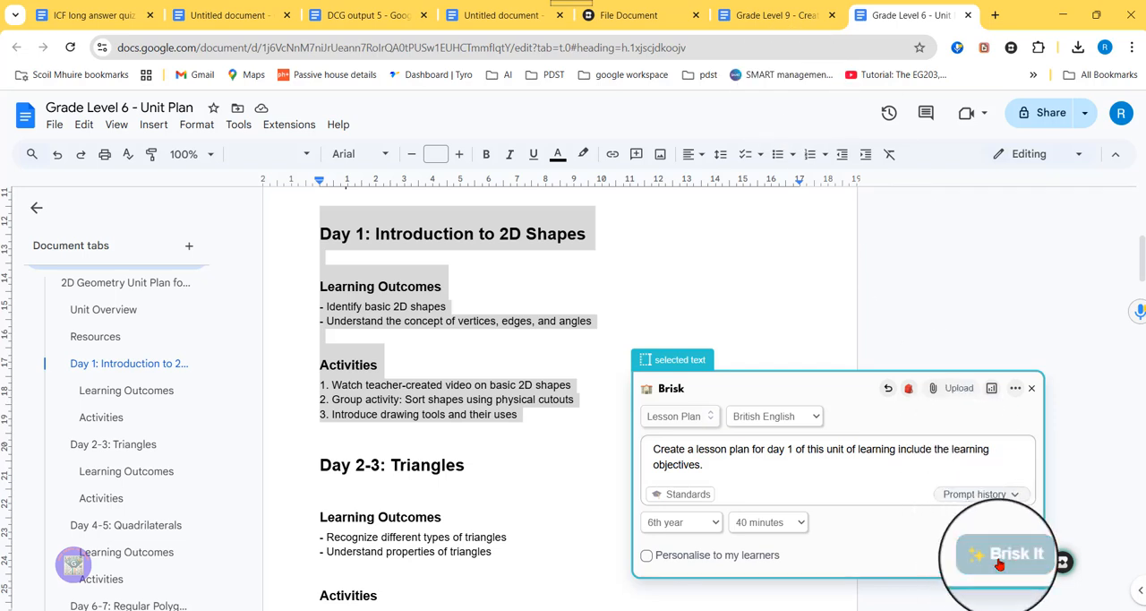